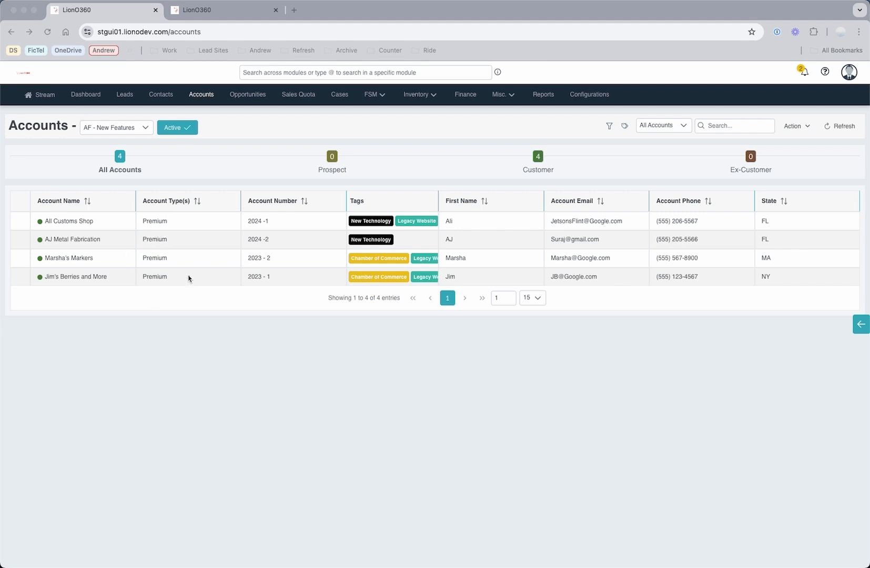
# Step: Switch the accounts list to the Parent - Child Imports workflow and expand the child accounts of Tango 900
pyautogui.click(136, 129)
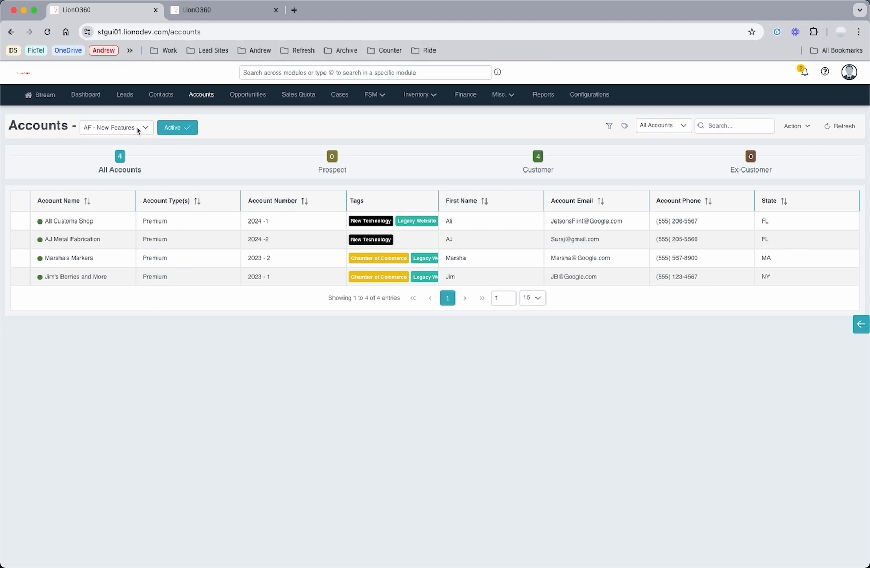
pyautogui.scroll(-3, 133, 210)
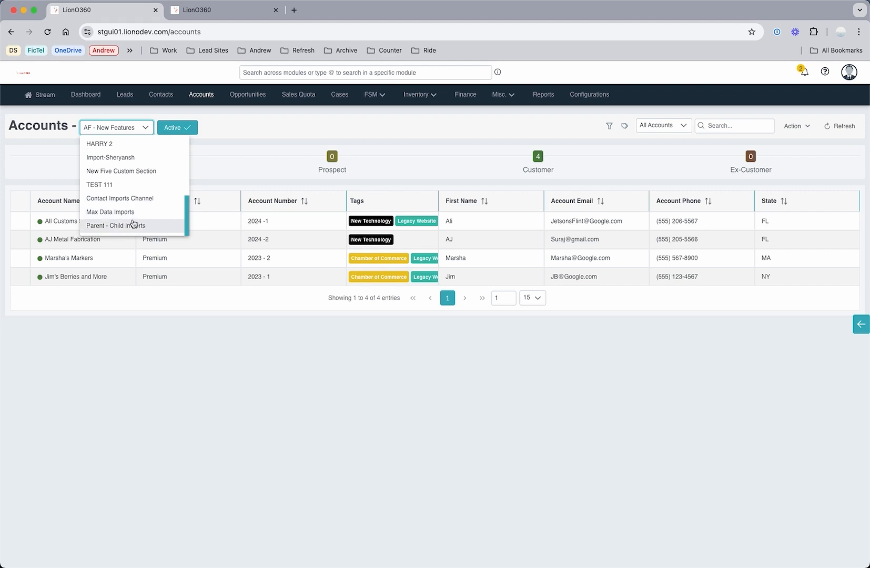
pyautogui.click(136, 225)
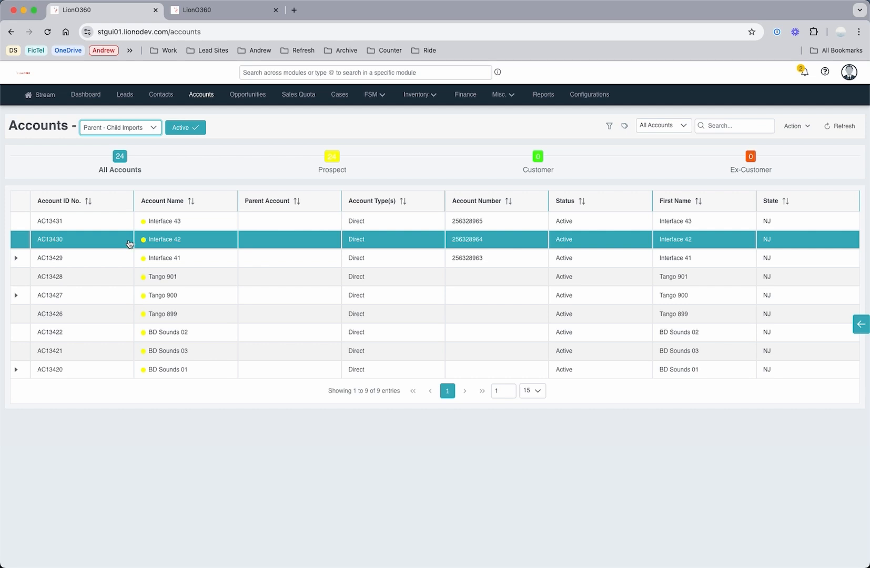
pyautogui.click(248, 162)
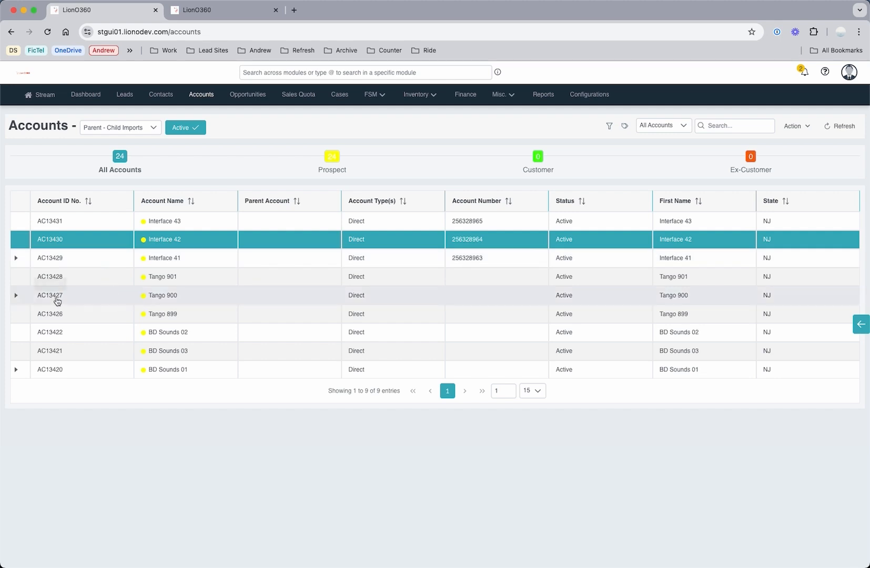
pyautogui.click(16, 296)
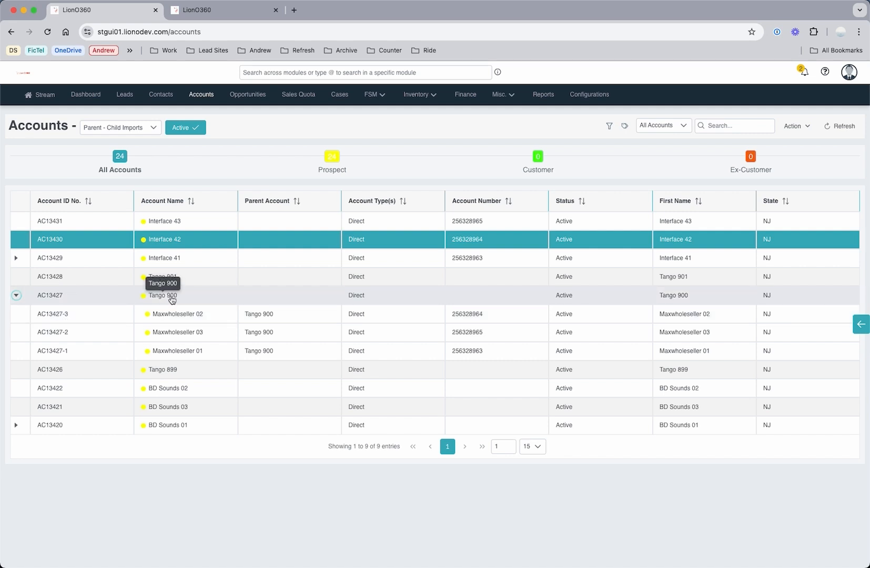
# Step: Start a new account, choose Tango 900 as its parent account, and discard the form without saving
pyautogui.click(793, 133)
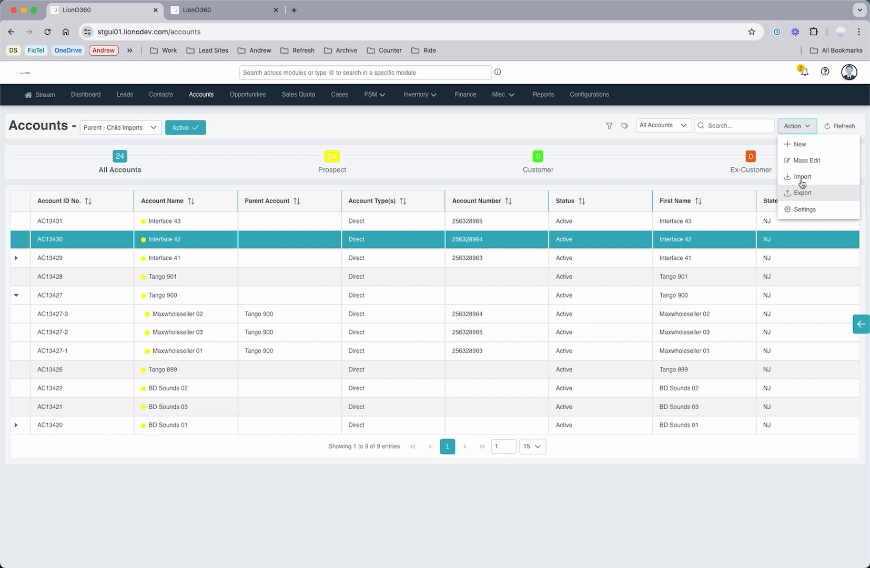
pyautogui.click(800, 147)
pyautogui.scroll(-5, 178, 412)
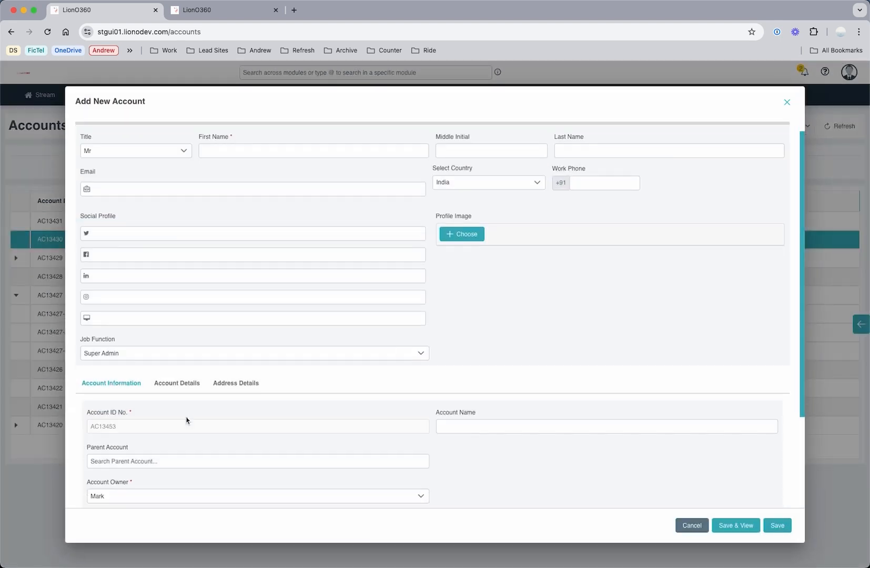
pyautogui.click(127, 338)
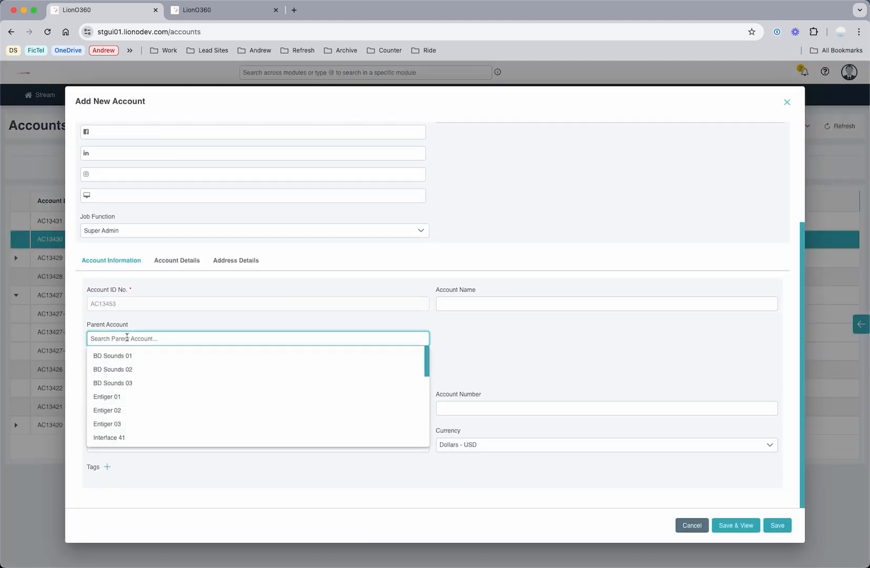
pyautogui.write('tango')
pyautogui.click(145, 376)
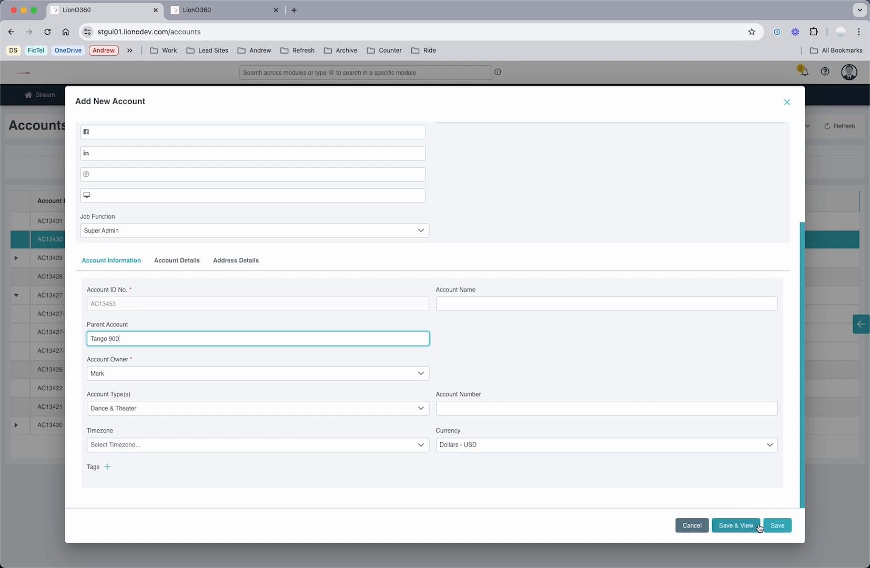
pyautogui.click(691, 525)
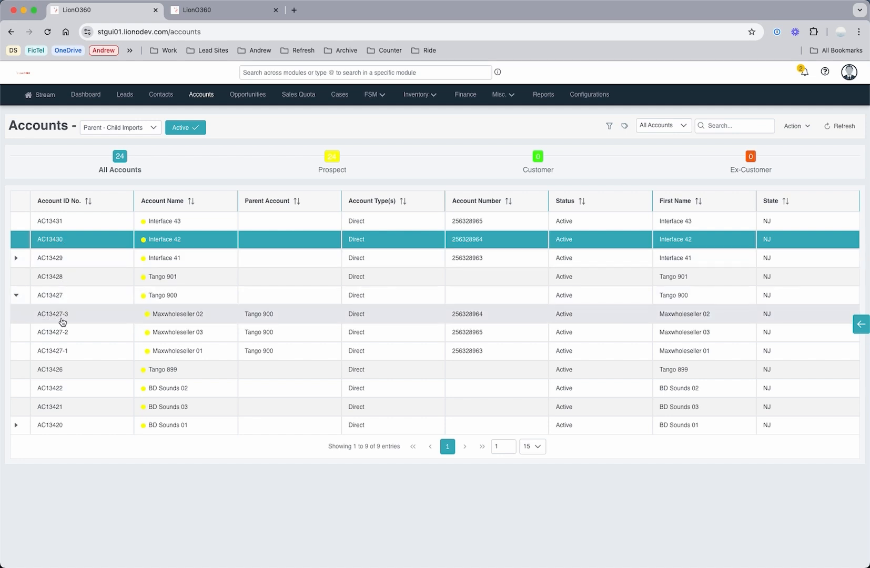
# Step: Edit the Interface 42 account to use Tango 900 as its parent account, and cancel without saving
pyautogui.rightClick(178, 240)
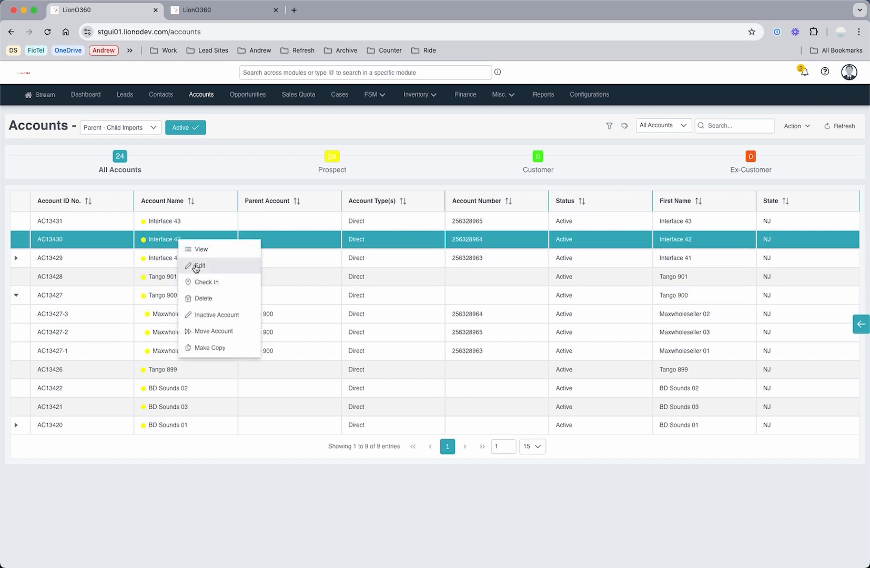
pyautogui.click(195, 267)
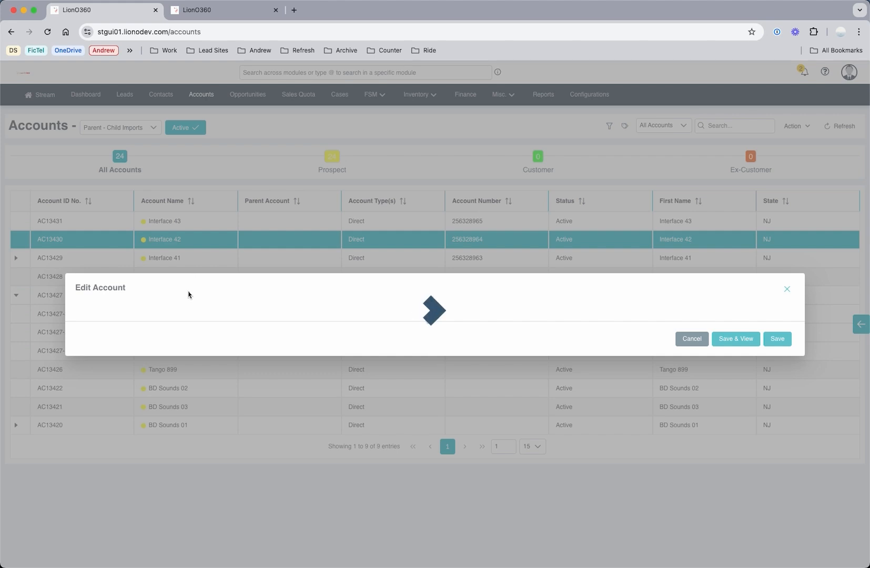
pyautogui.scroll(-5, 187, 342)
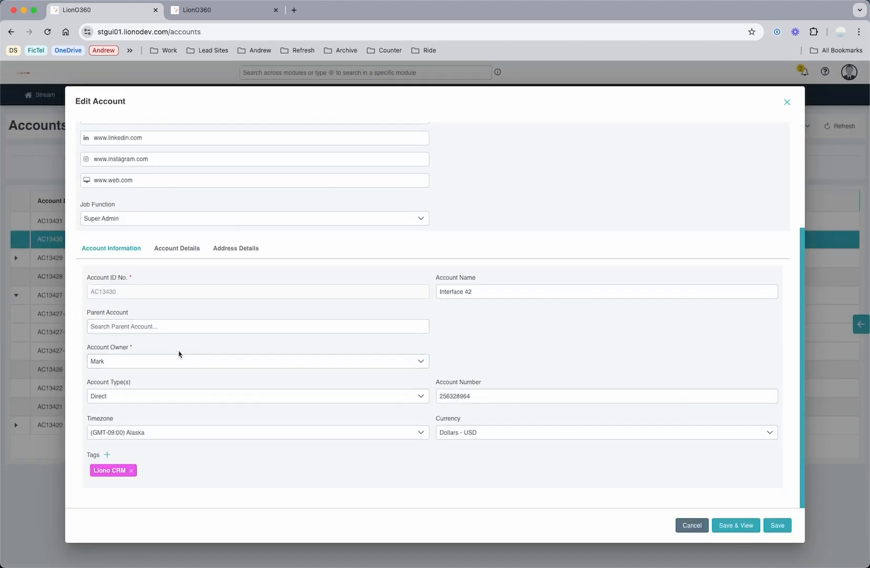
pyautogui.click(177, 327)
pyautogui.write('tango')
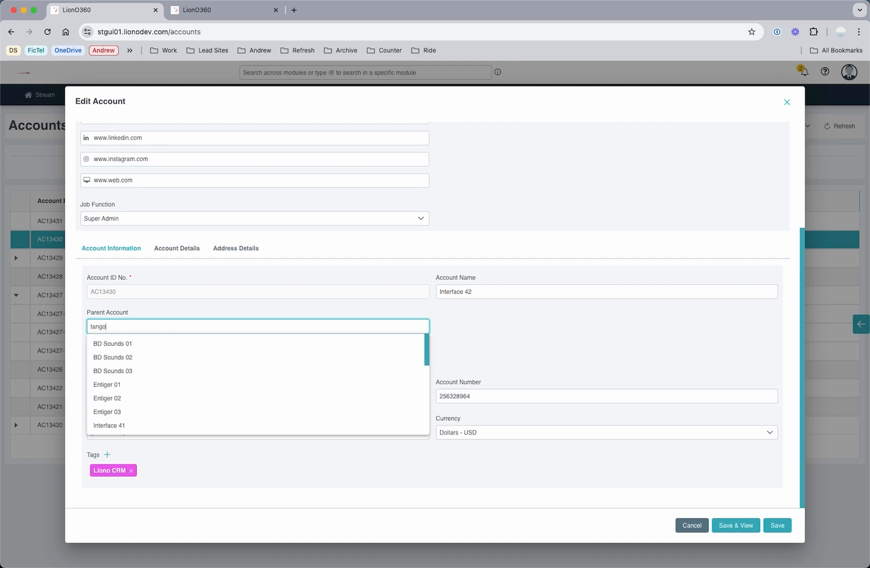
pyautogui.click(149, 357)
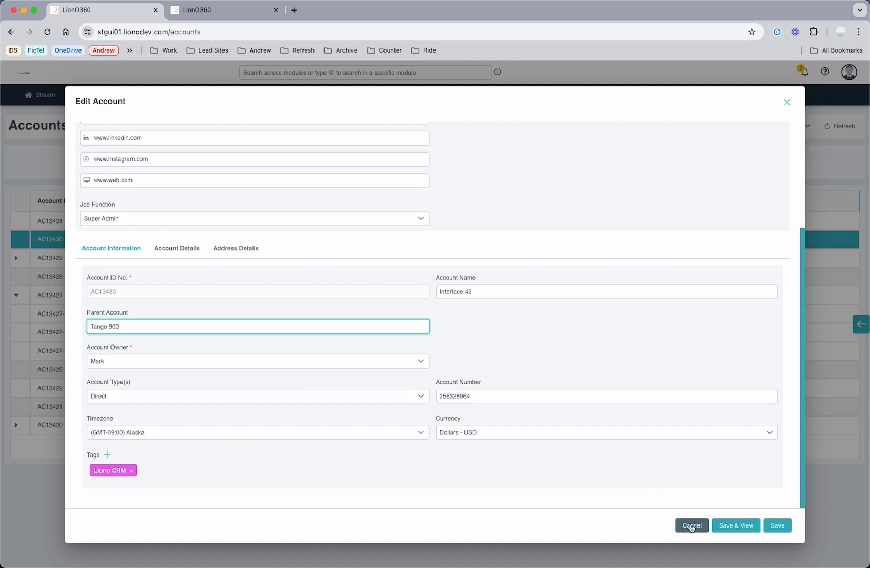
pyautogui.click(691, 526)
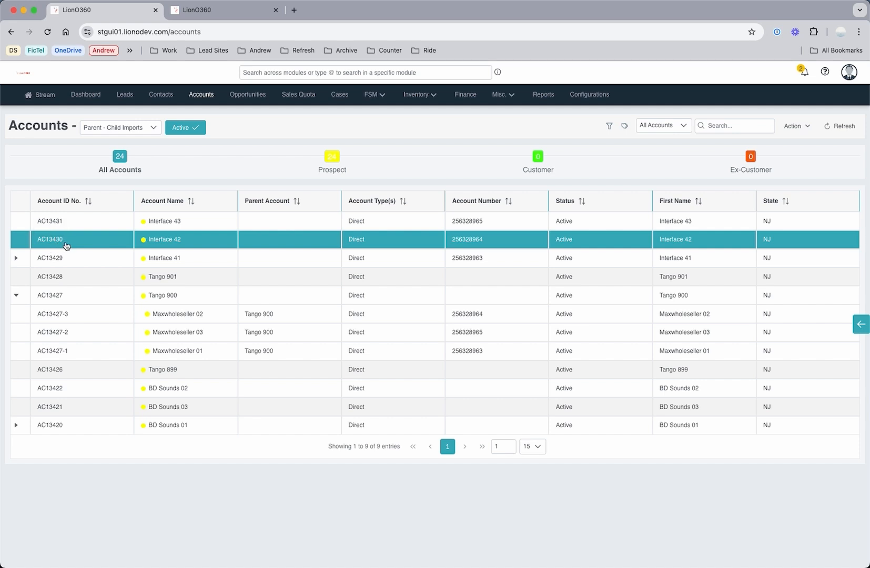
# Step: Collapse Tango 900's child accounts and examine the Account Parent Child Tree View option in the CRM C-Settings configuration
pyautogui.click(16, 295)
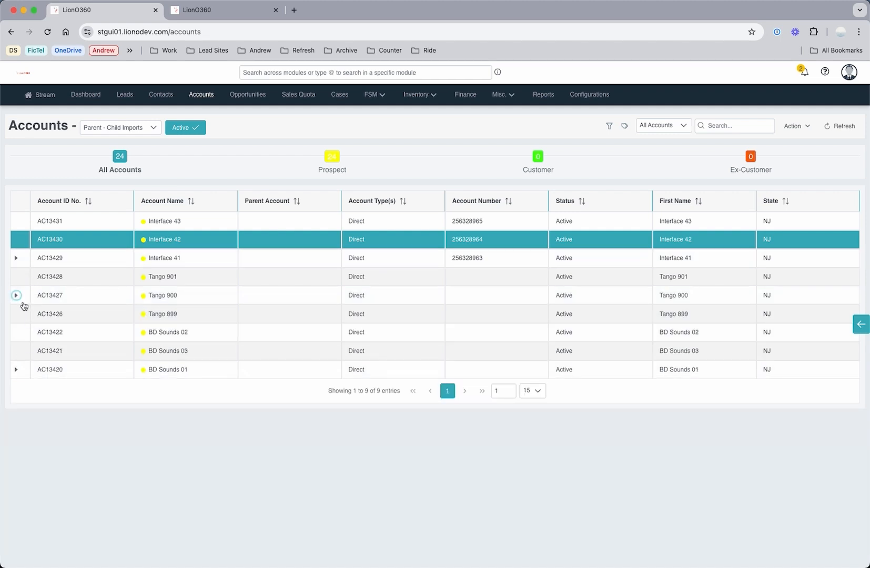
pyautogui.click(243, 9)
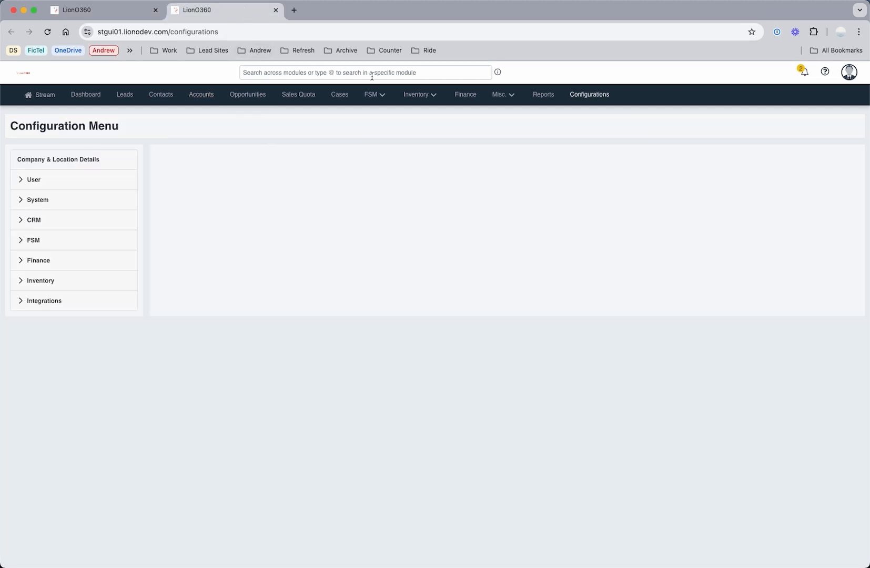
pyautogui.click(27, 221)
pyautogui.click(66, 350)
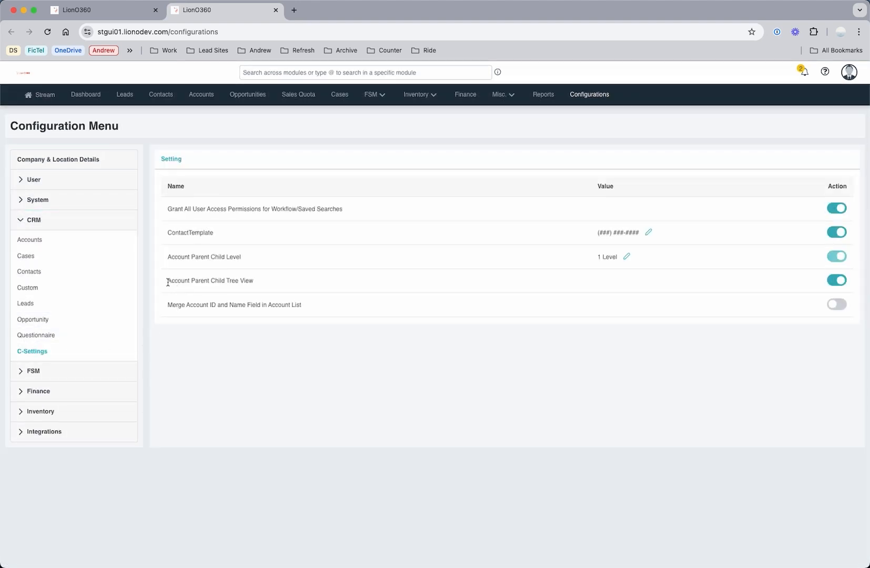
pyautogui.moveTo(168, 282); pyautogui.dragTo(257, 287)
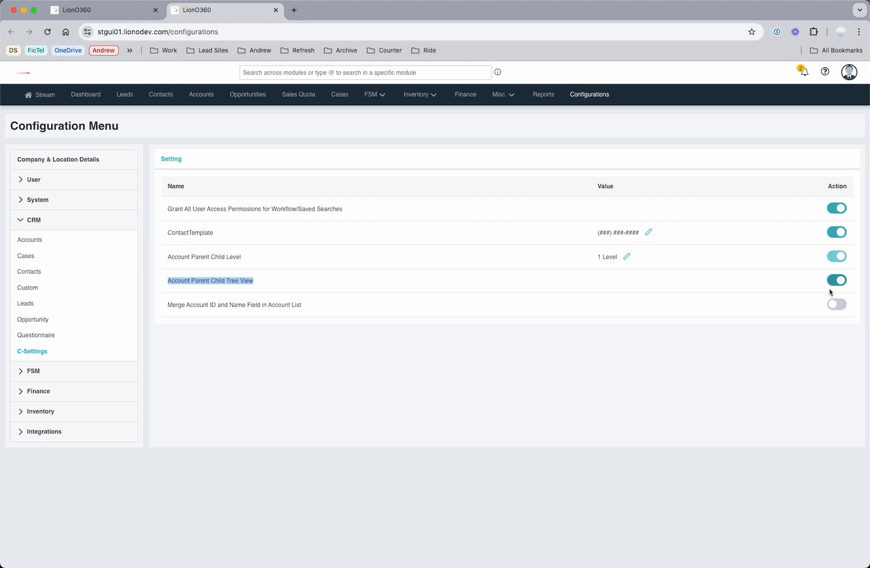
# Step: Return to the accounts list and check the tree view by expanding and collapsing Tango 900's child accounts
pyautogui.click(116, 15)
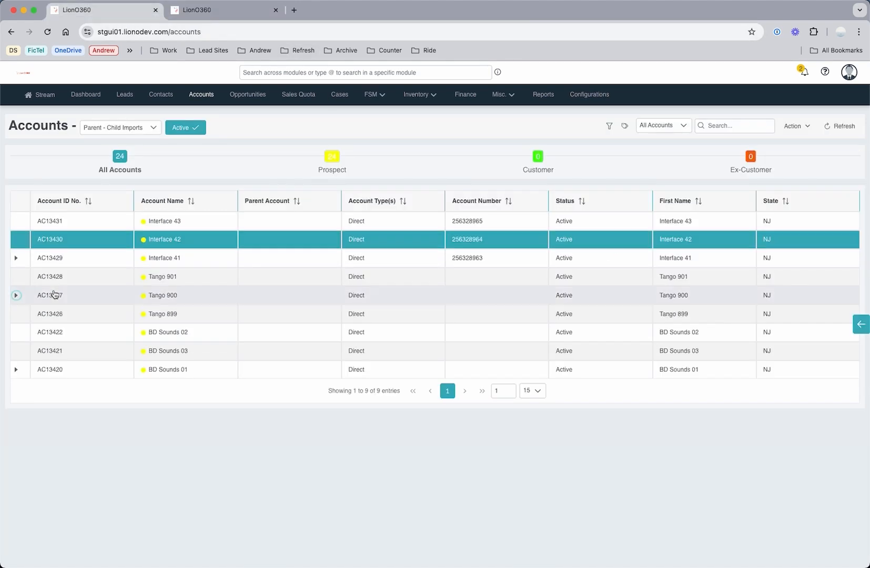
pyautogui.click(17, 296)
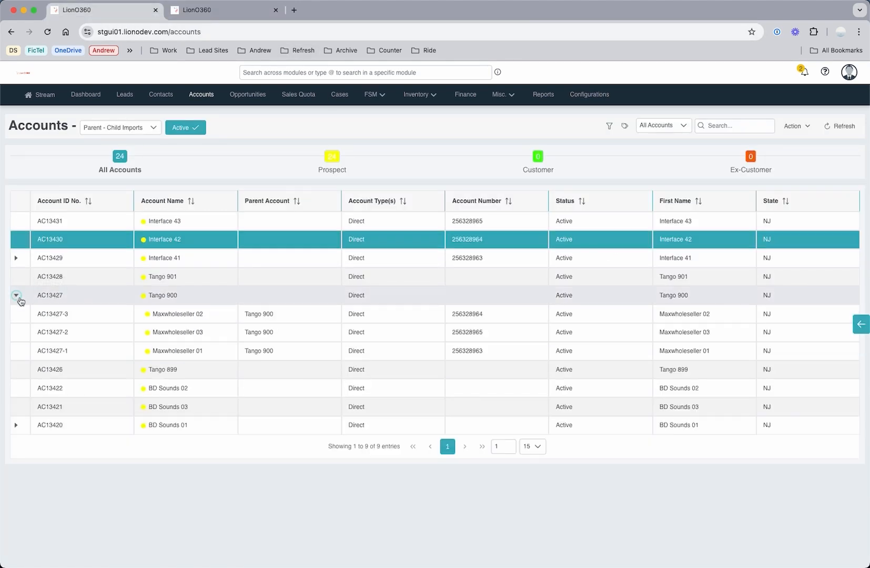
pyautogui.click(18, 297)
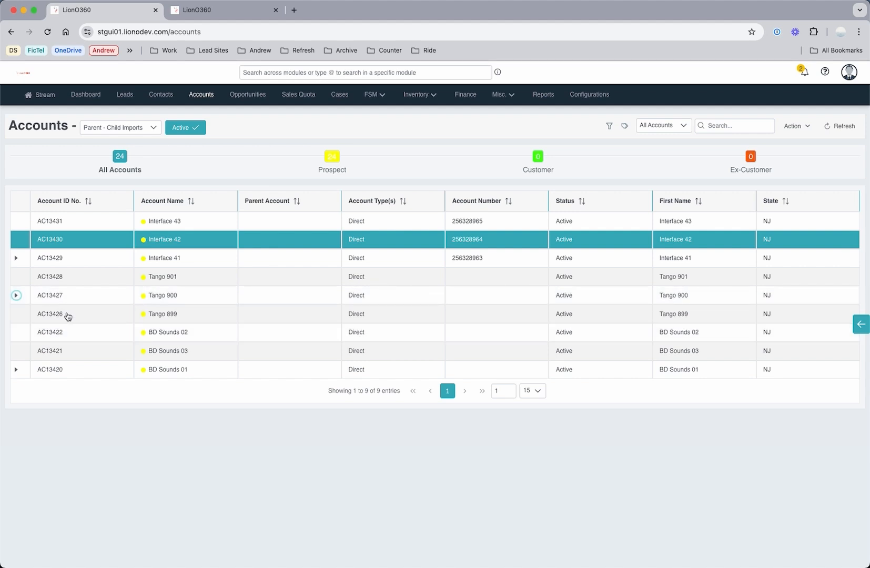
# Step: Go back to the CRM settings and examine the Account Parent Child Level option
pyautogui.click(238, 14)
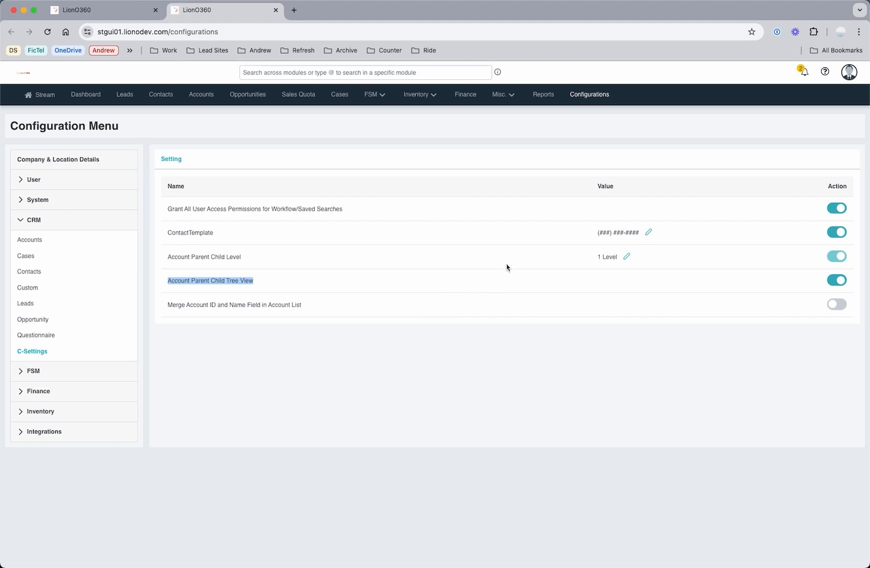
pyautogui.moveTo(241, 257); pyautogui.dragTo(156, 264)
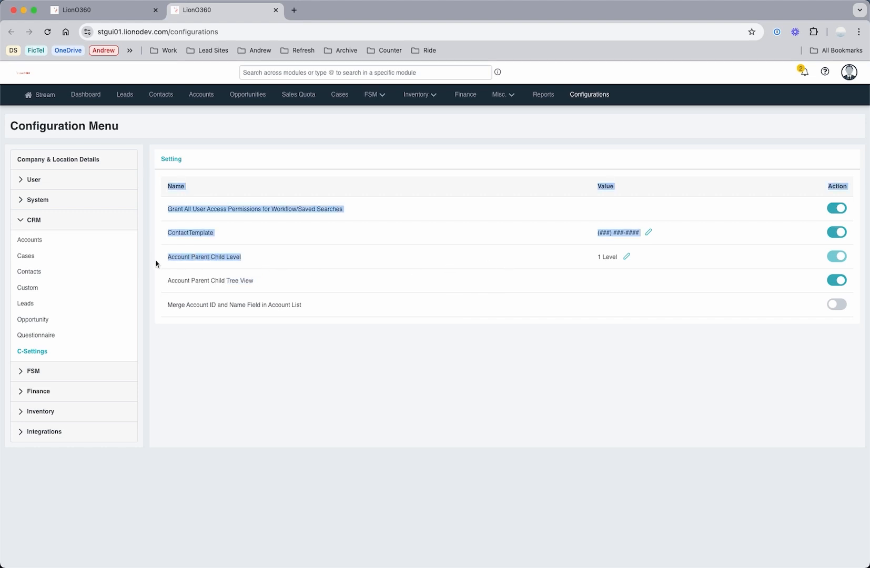
pyautogui.click(268, 259)
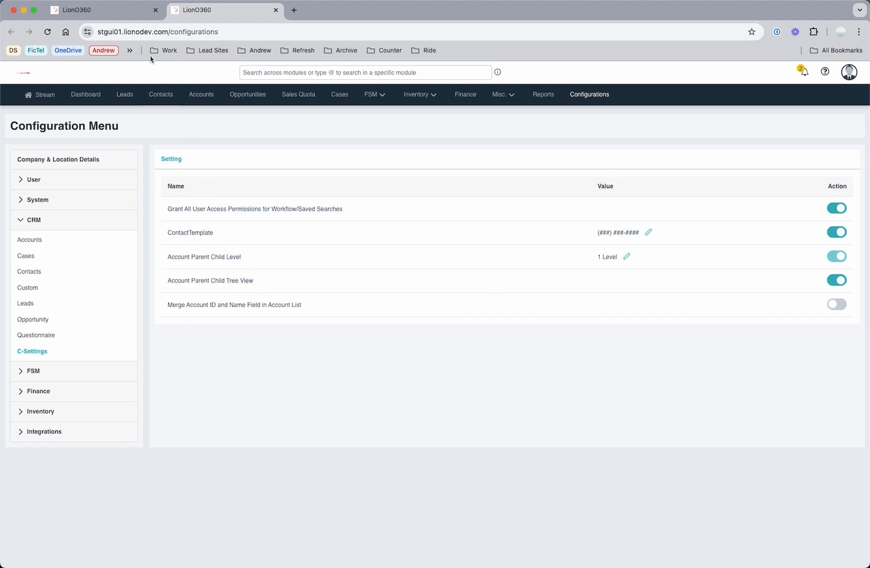
# Step: In the Tango 900 account, grant its contact access to the child accounts Maxwholeseller 02 and Maxwholeseller 01, and save
pyautogui.click(119, 18)
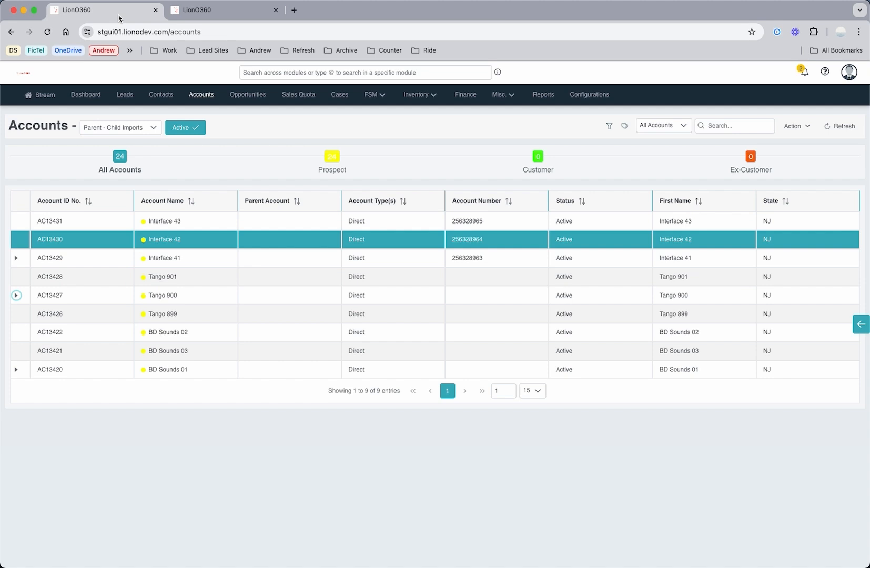
pyautogui.click(201, 301)
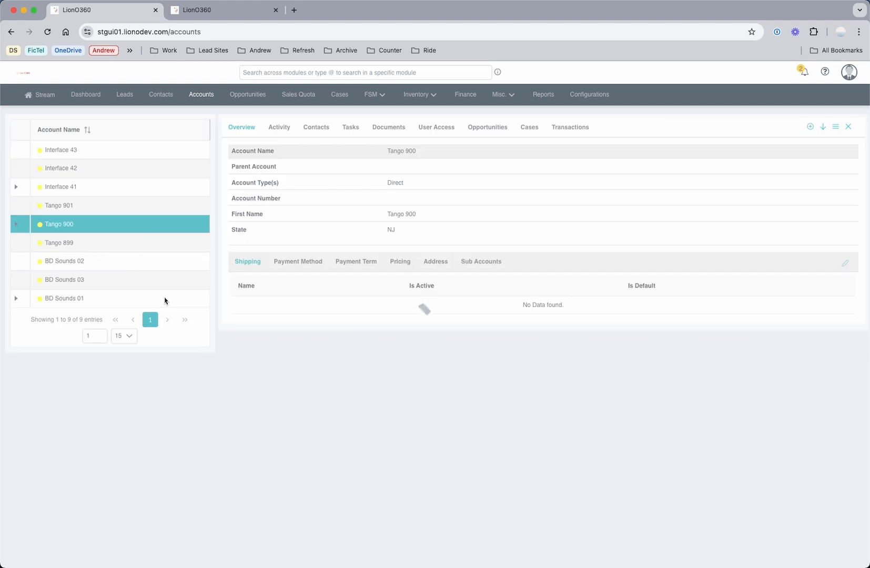
pyautogui.click(323, 129)
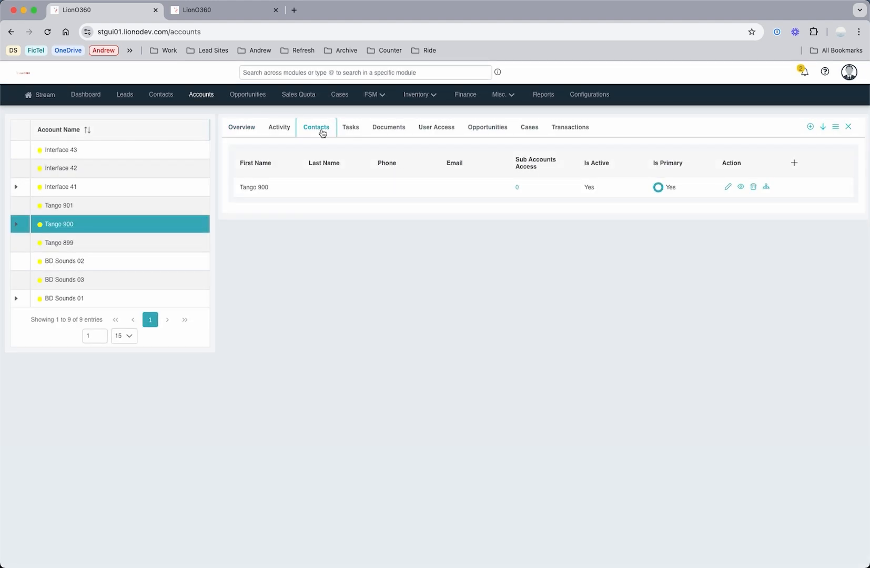
pyautogui.click(765, 188)
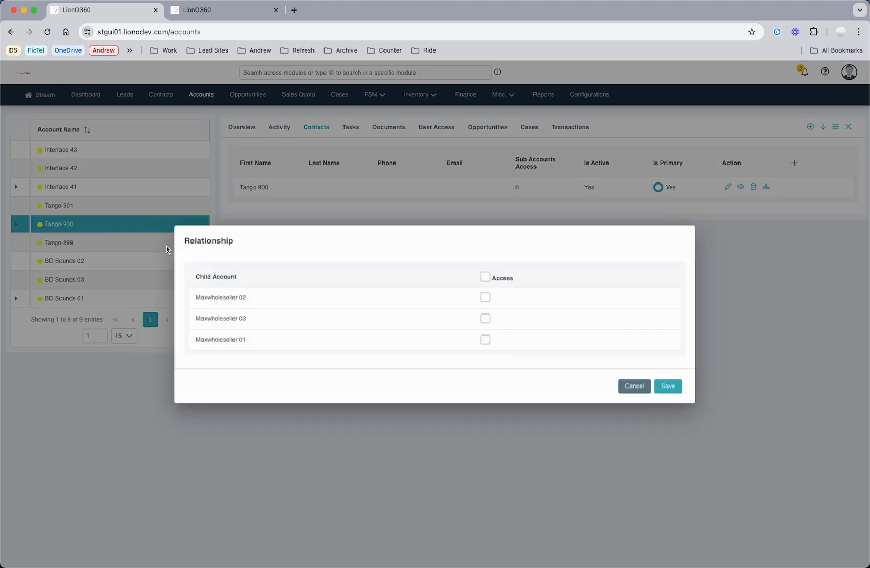
pyautogui.click(485, 298)
pyautogui.click(486, 319)
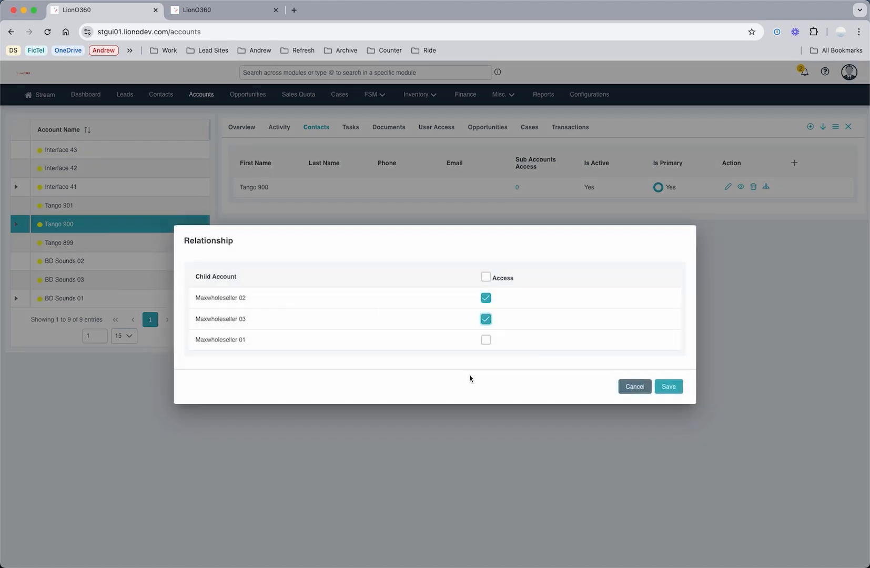
pyautogui.click(485, 319)
pyautogui.click(486, 340)
pyautogui.click(670, 399)
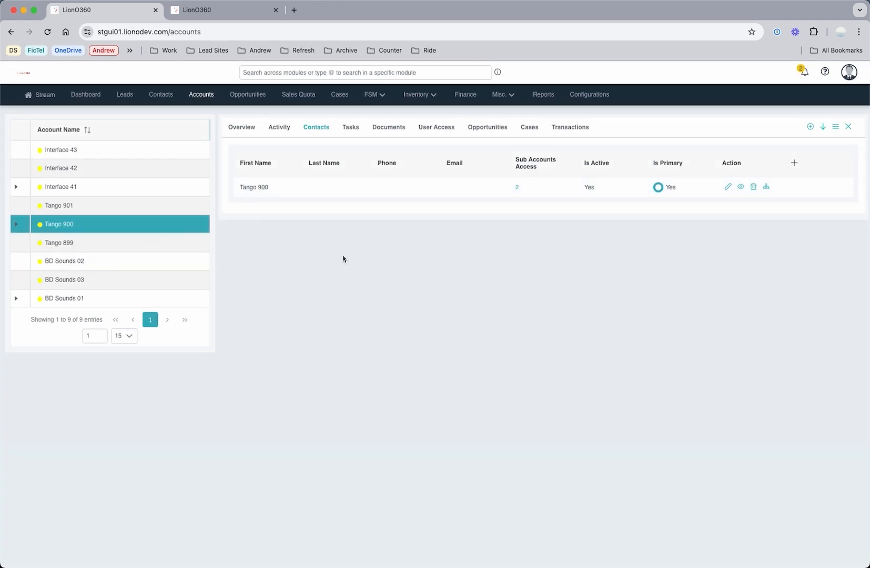
# Step: Review the Tango 900 contact's sub-account access without changing it, and return to the full accounts list
pyautogui.moveTo(518, 159); pyautogui.dragTo(539, 169)
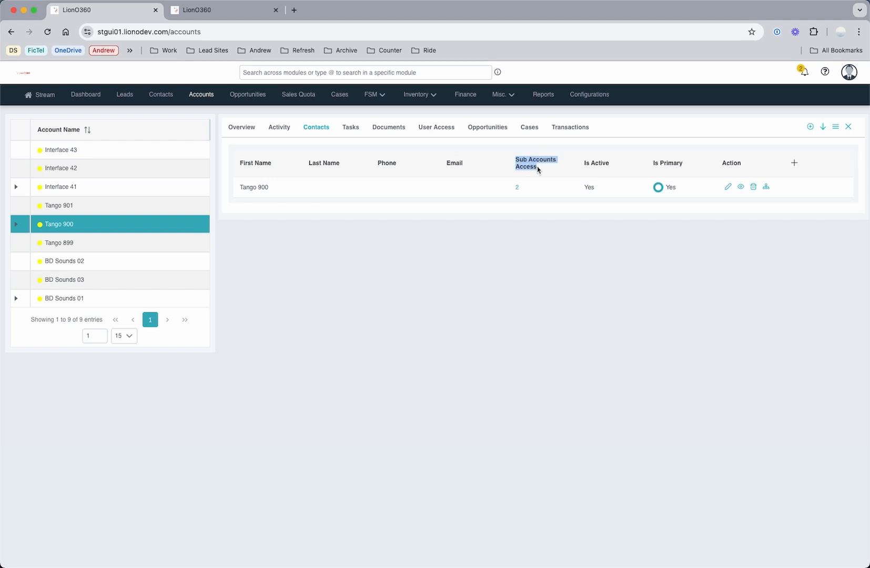
pyautogui.click(517, 189)
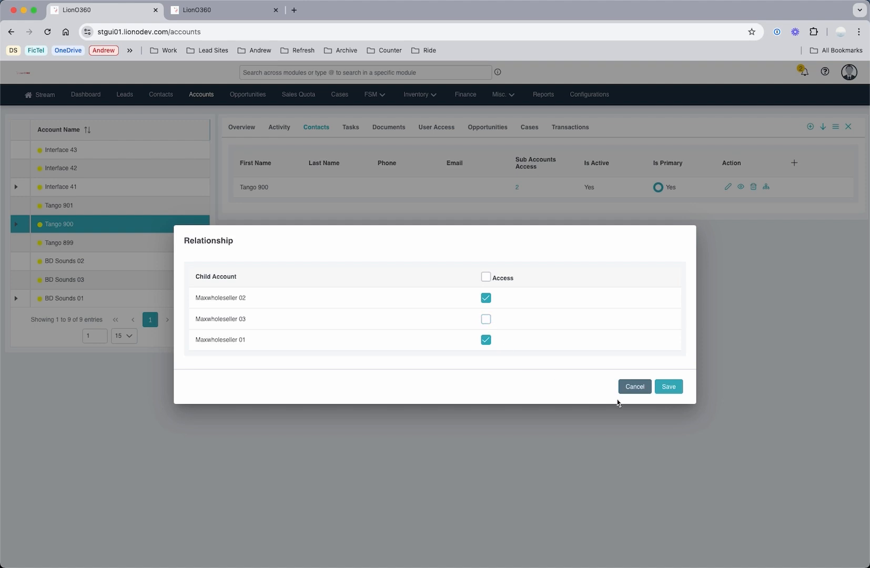
pyautogui.click(634, 388)
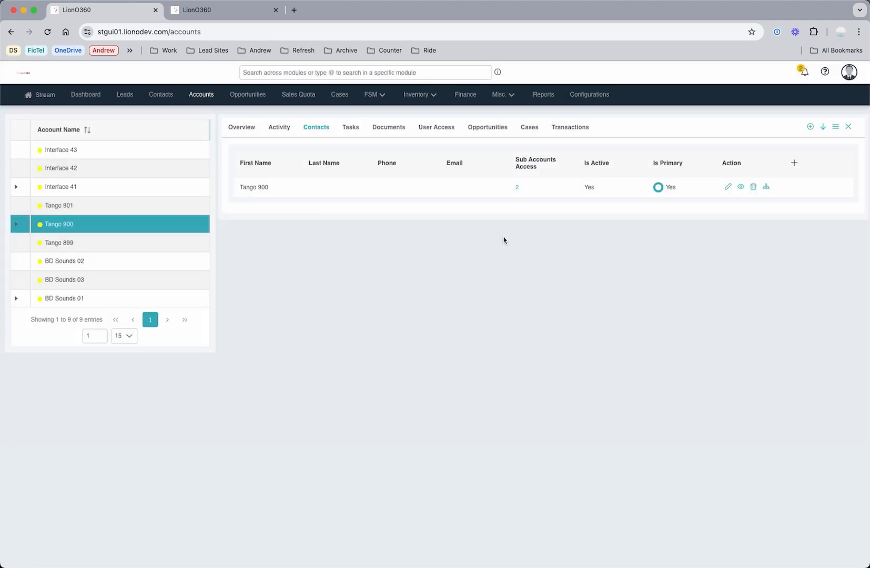
pyautogui.click(847, 127)
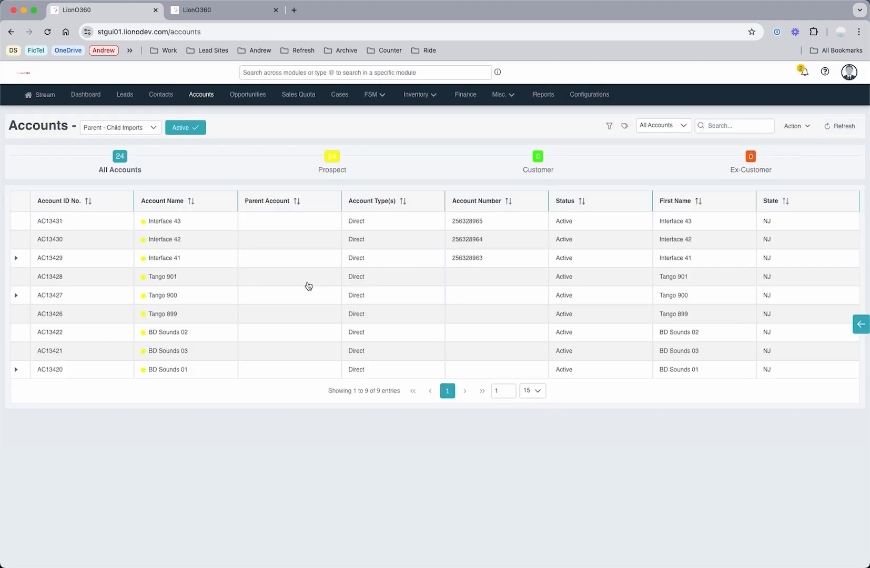